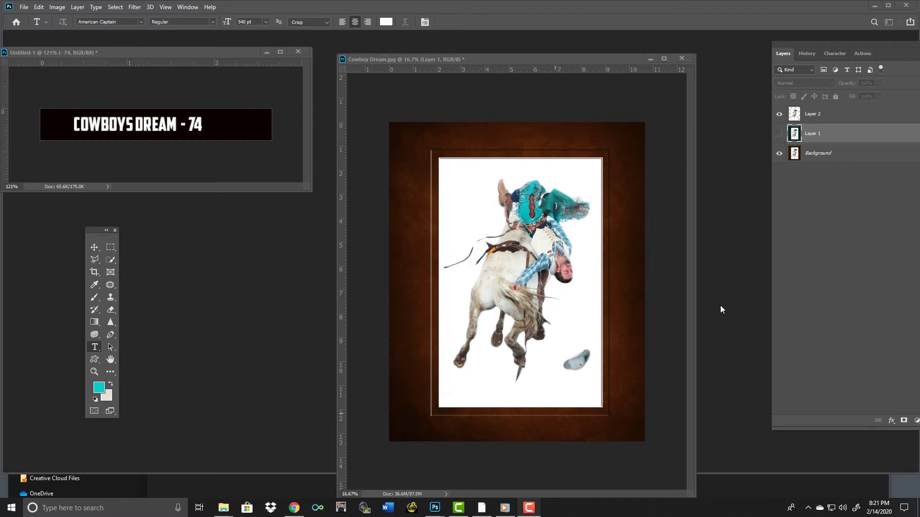
Reveal Layer 1's teal matte and zoom in on the horse's belly and leg edge.
left_click(779, 133)
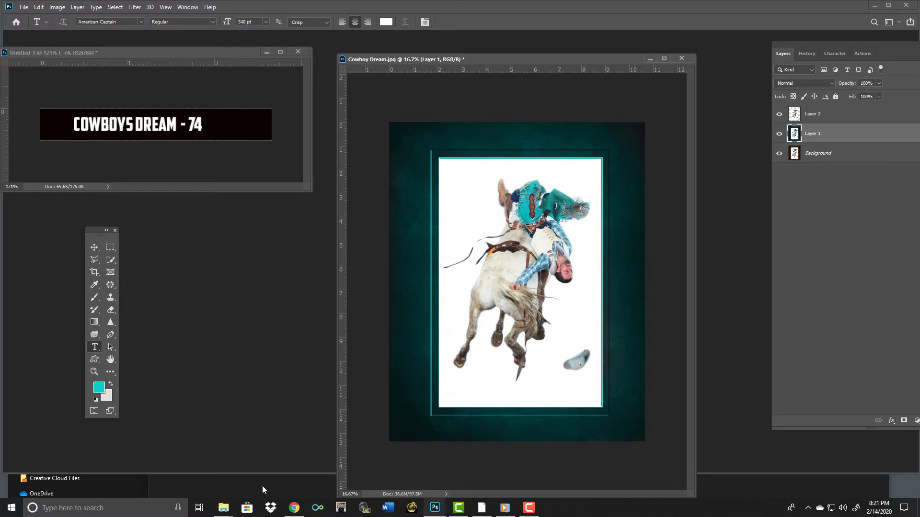
left_click(95, 372)
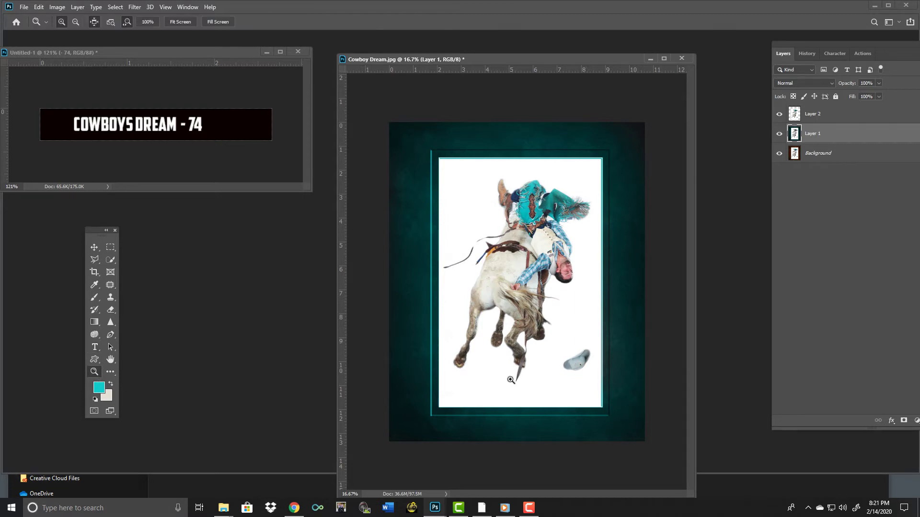
left_click_drag(487, 302, 625, 297)
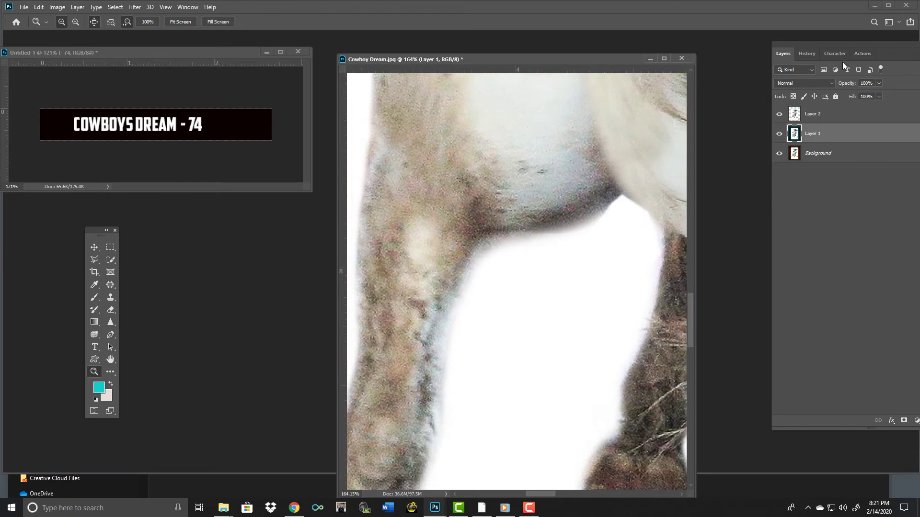
Add a new empty Layer 3 above Layer 2.
left_click(816, 115)
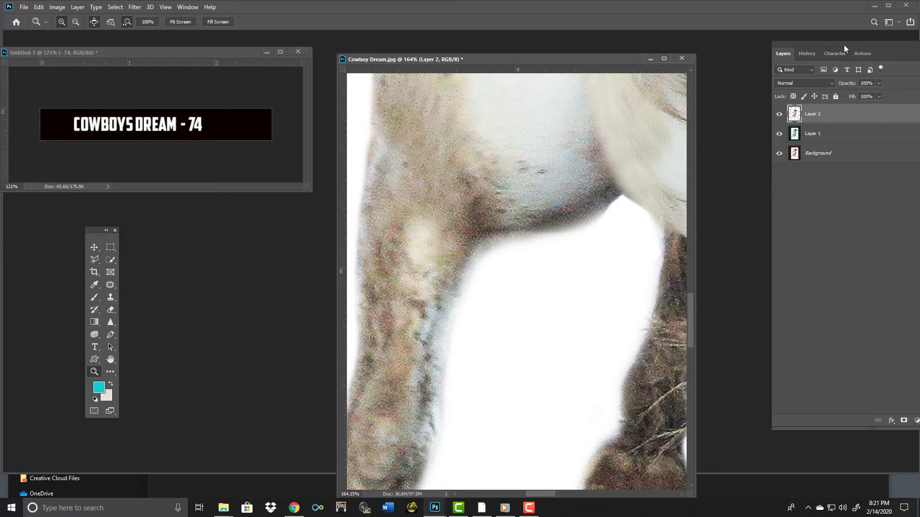
left_click_drag(843, 44, 775, 56)
left_click(875, 432)
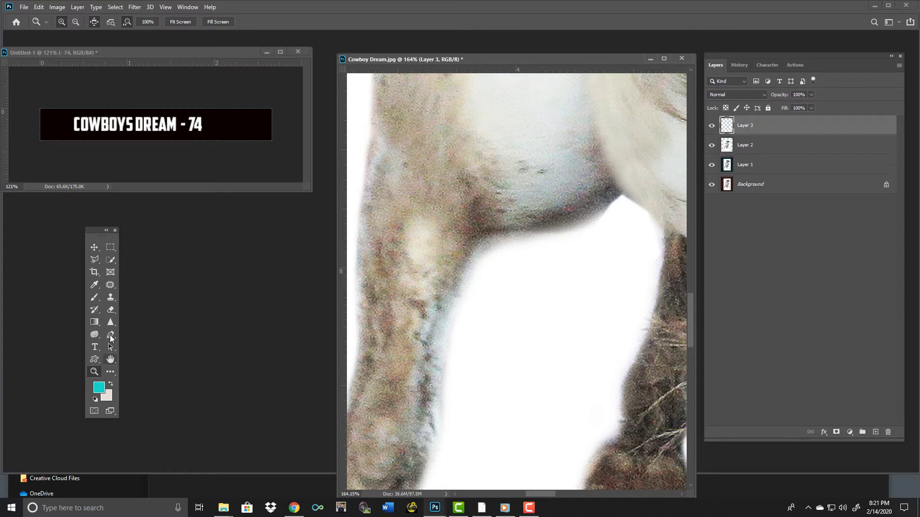
Set the Brush to size 60 and undo a test stroke along the leg edge.
left_click(95, 297)
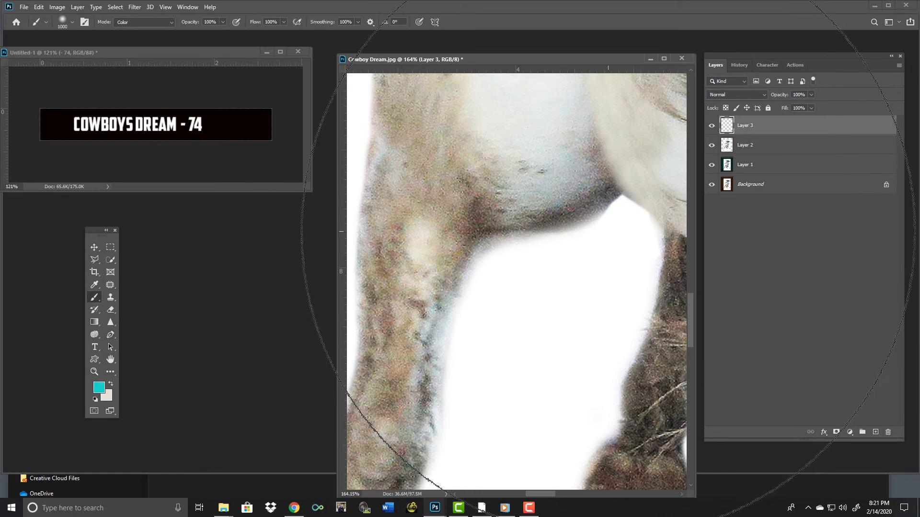
key("bracketleft")
key("bracketleft")
key("bracketleft")
key("bracketleft")
key("bracketleft")
key("bracketleft")
key("bracketleft")
key("bracketleft")
key("bracketleft")
key("bracketleft")
key("bracketleft")
key("bracketleft")
key("bracketleft")
key("bracketleft")
key("bracketleft")
key("bracketleft")
key("bracketleft")
left_click_drag(625, 198, 604, 189)
mouse_move(586, 219)
left_mouse_down()
mouse_move(532, 218)
mouse_move(467, 278)
mouse_move(434, 345)
left_mouse_up()
key("ctrl+z")
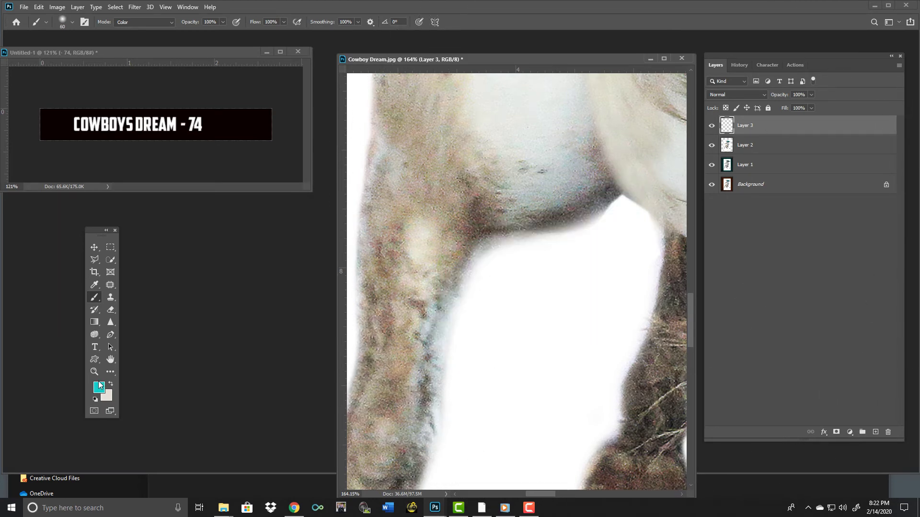
Set the foreground colour to bright red #ce1216.
left_click(99, 387)
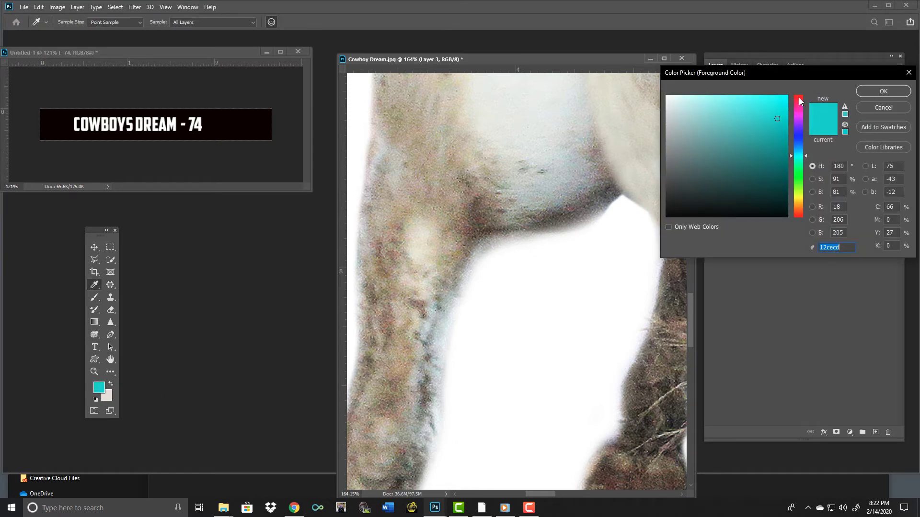
left_click(799, 98)
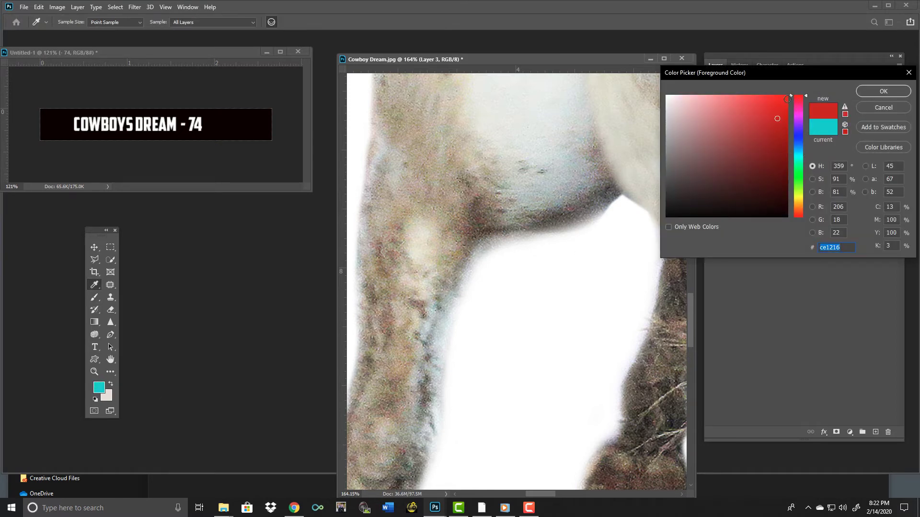
left_click(786, 98)
Confirm red, then try red brush marks by the rope and boot edge, undoing each.
left_click(873, 91)
key("b")
mouse_move(620, 303)
left_mouse_down()
mouse_move(634, 322)
mouse_move(573, 316)
left_mouse_up()
mouse_move(548, 230)
left_mouse_down()
mouse_move(528, 365)
mouse_move(492, 378)
mouse_move(517, 301)
mouse_move(602, 324)
mouse_move(546, 368)
mouse_move(639, 273)
mouse_move(617, 412)
mouse_move(535, 283)
left_mouse_up()
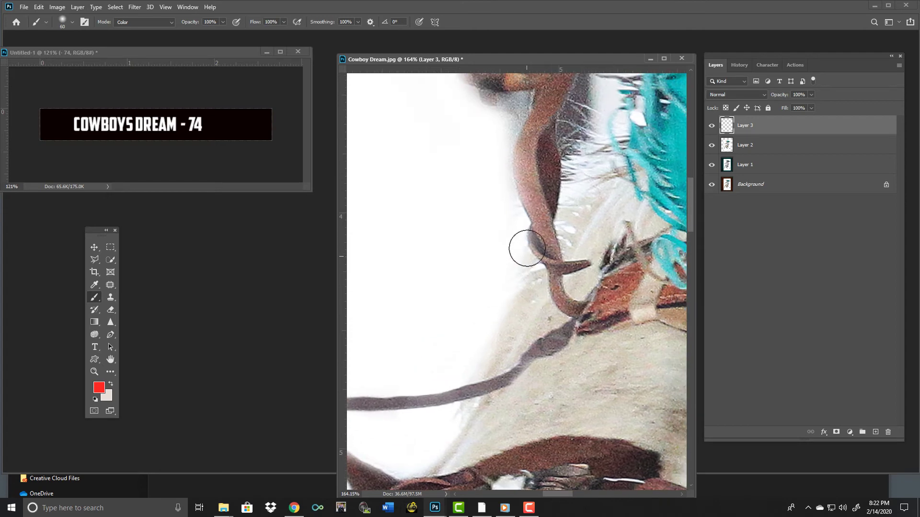
left_click_drag(527, 248, 501, 335)
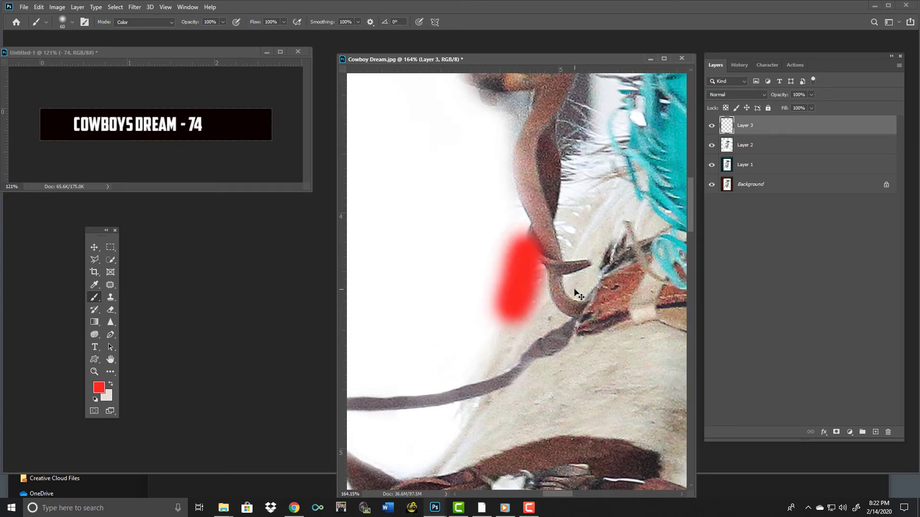
key("ctrl+z")
mouse_move(592, 101)
left_mouse_down()
mouse_move(573, 249)
mouse_move(598, 276)
left_mouse_up()
mouse_move(503, 276)
left_mouse_down()
mouse_move(468, 249)
mouse_move(464, 200)
left_mouse_up()
key("ctrl+z")
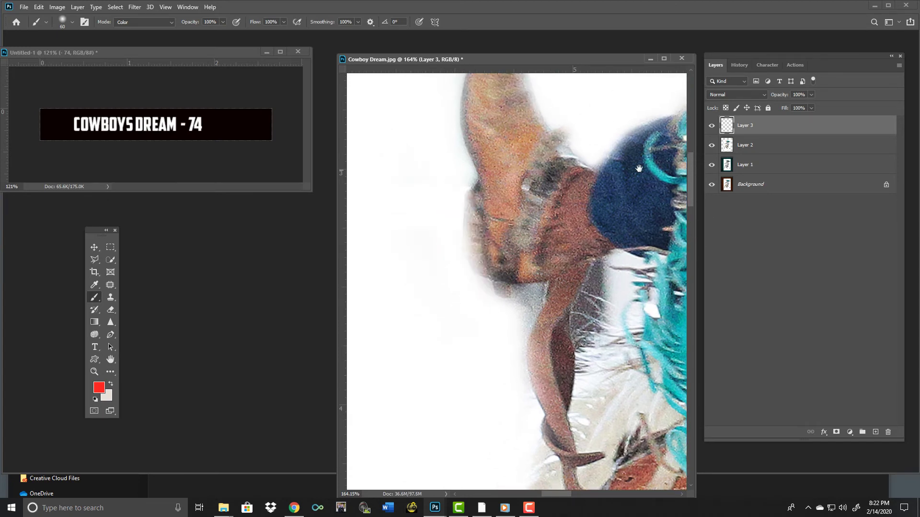
Zoom out and widen the document window to show the whole rider in its teal frame.
left_click_drag(639, 168, 591, 291)
left_click_drag(611, 222, 581, 263)
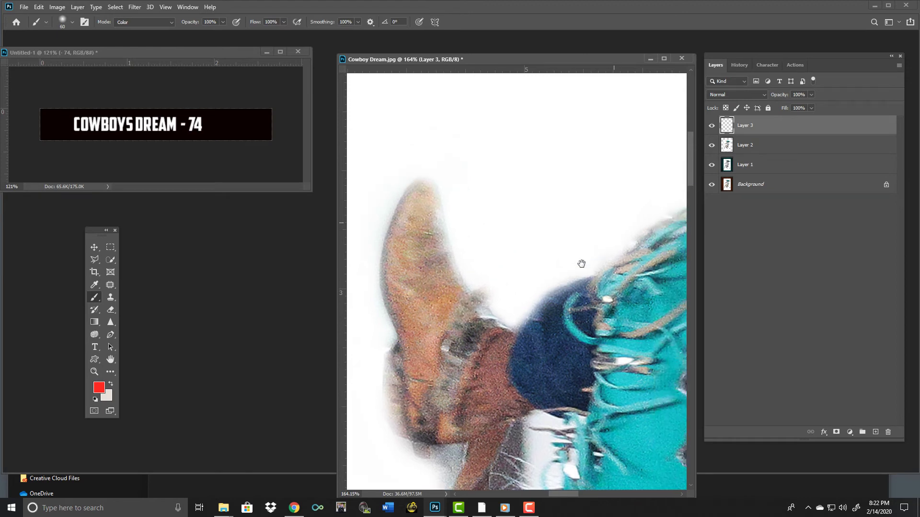
left_click_drag(648, 288, 565, 253)
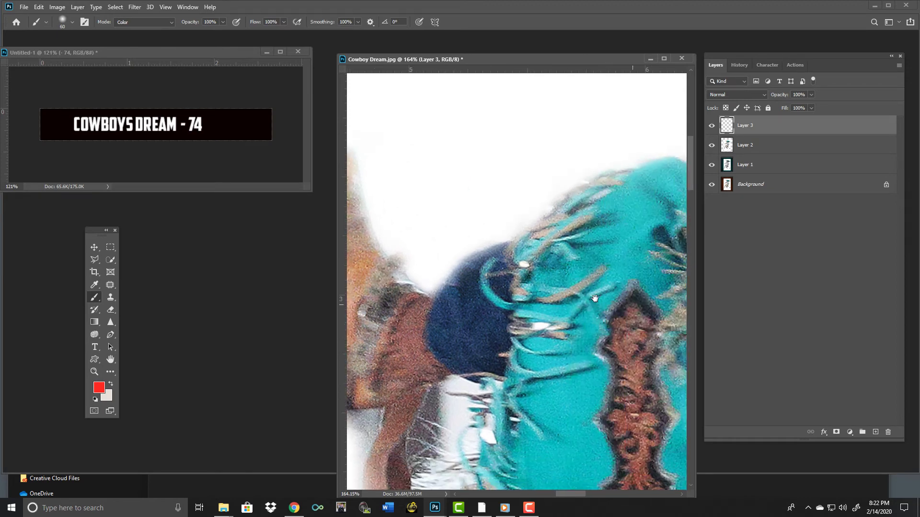
scroll(599, 301, "down", 5)
scroll(556, 289, "down", 4)
left_click_drag(565, 408, 564, 289)
left_click_drag(585, 335, 572, 233)
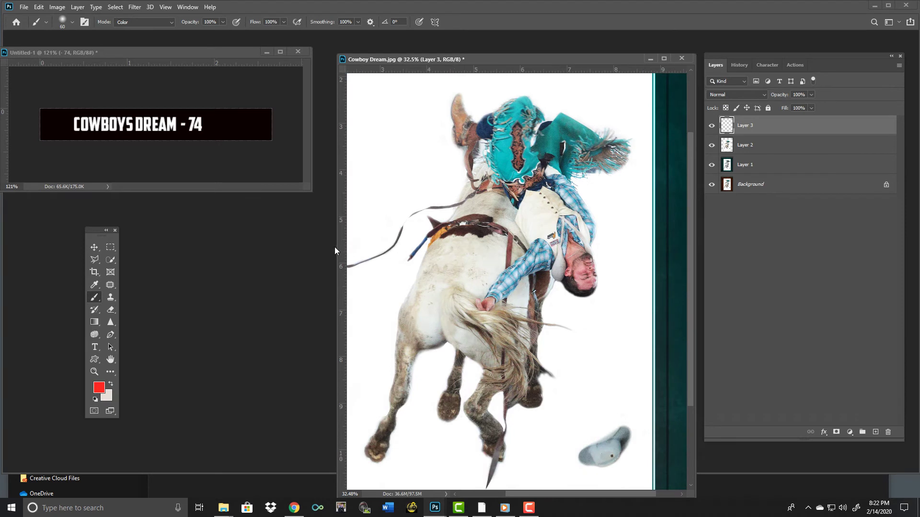
left_click_drag(337, 246, 145, 246)
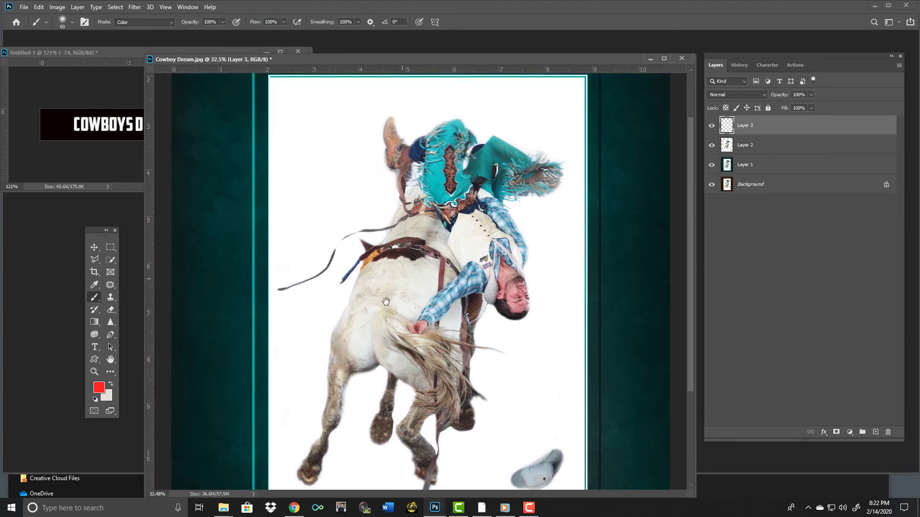
mouse_move(474, 191)
left_mouse_down()
mouse_move(476, 254)
mouse_move(472, 187)
left_mouse_up()
scroll(435, 422, "up", 5)
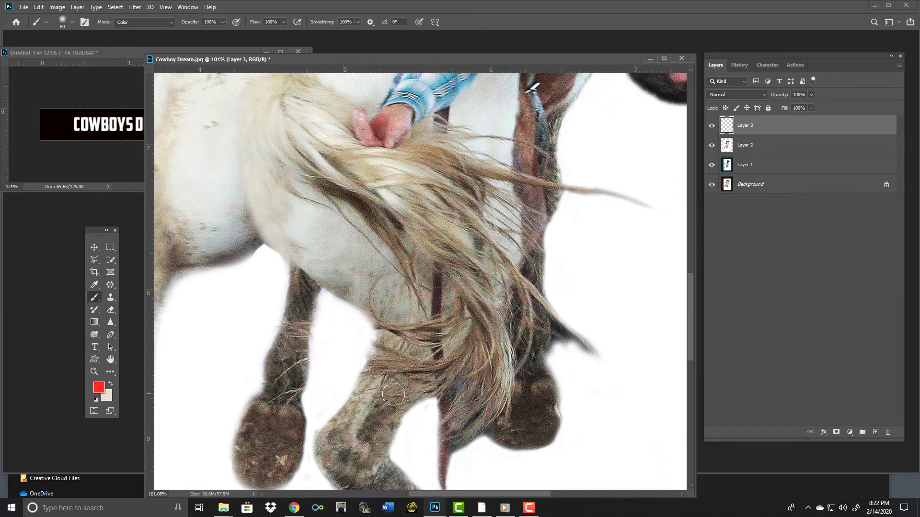
left_click_drag(298, 318, 297, 350)
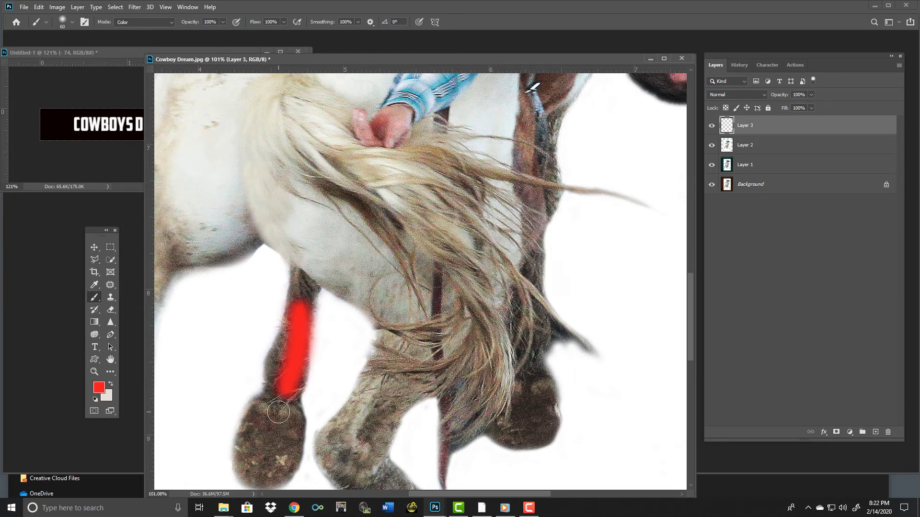
key("ctrl+z")
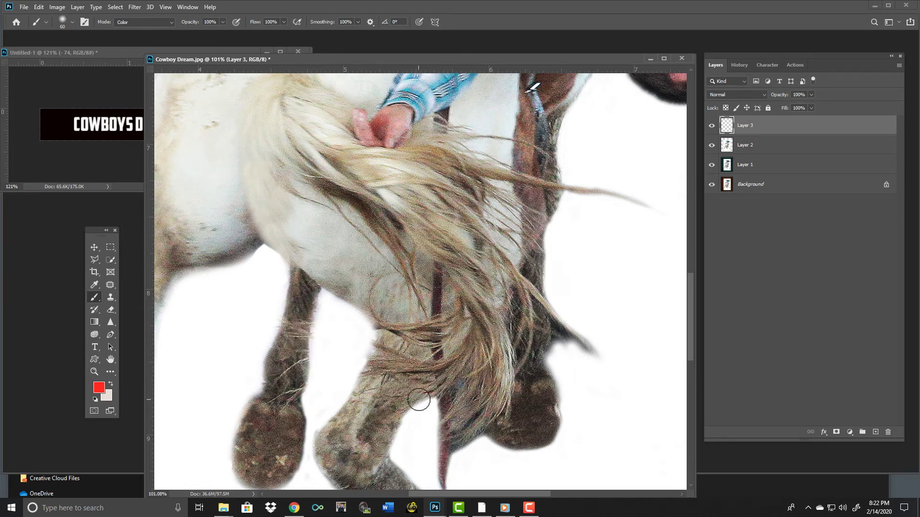
left_click_drag(447, 301, 445, 327)
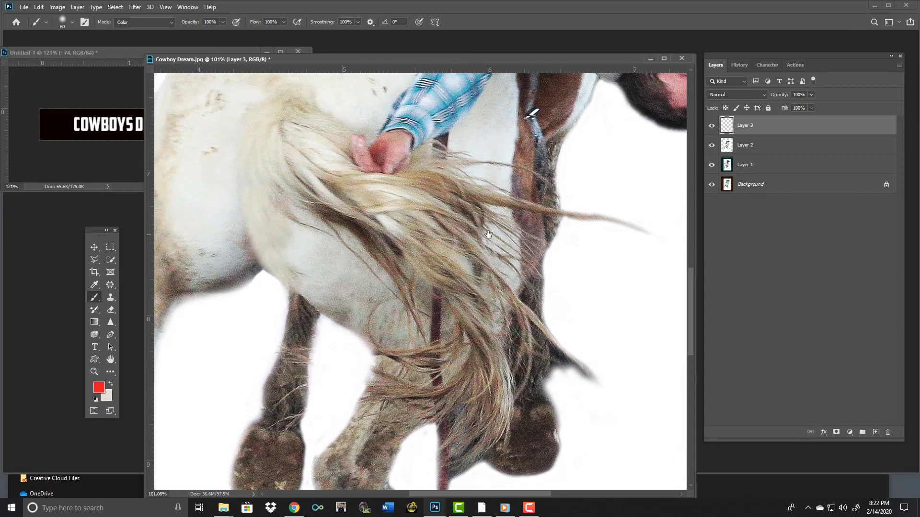
scroll(547, 240, "up", 1)
scroll(547, 240, "up", 4)
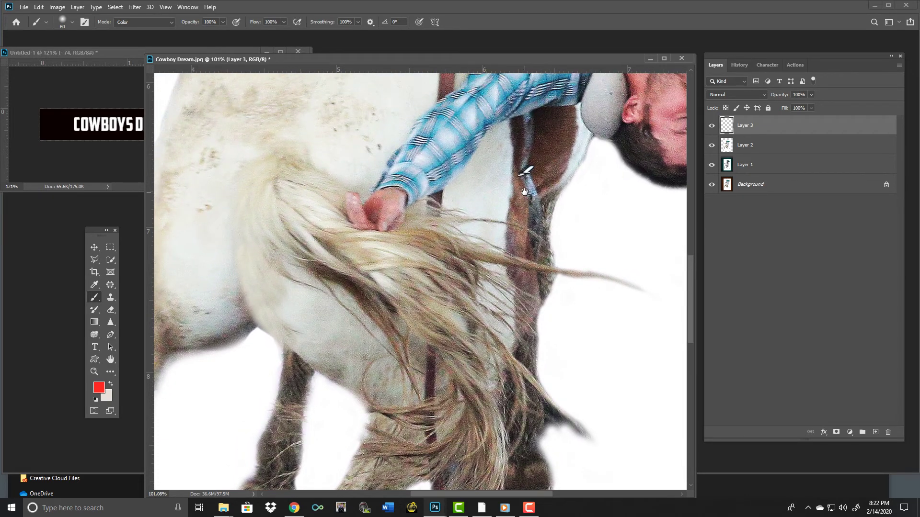
left_click_drag(531, 205, 535, 384)
left_click_drag(479, 168, 460, 354)
left_click_drag(431, 144, 417, 331)
mouse_move(405, 111)
left_mouse_down()
mouse_move(399, 203)
mouse_move(353, 150)
left_mouse_up()
mouse_move(527, 232)
left_mouse_down()
mouse_move(517, 226)
mouse_move(558, 225)
mouse_move(562, 247)
left_mouse_up()
key("ctrl+z")
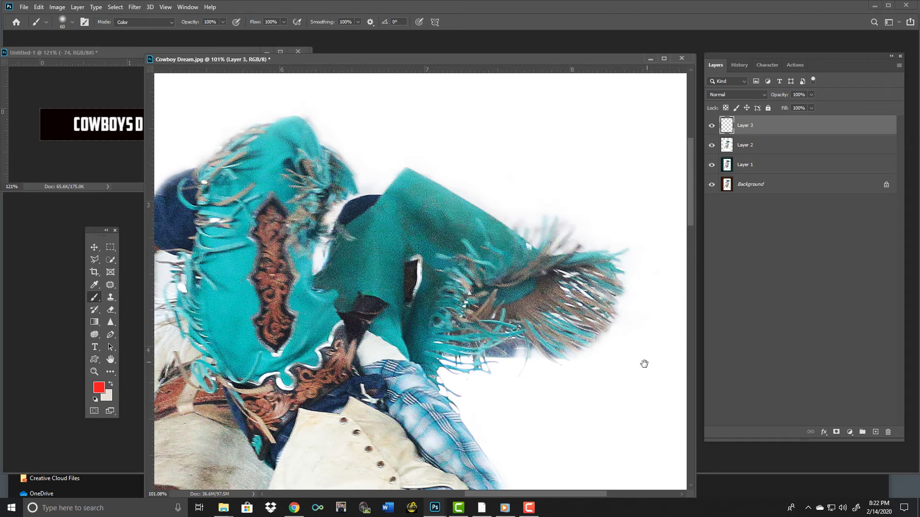
left_click_drag(643, 363, 655, 290)
mouse_move(630, 200)
left_mouse_down()
mouse_move(628, 258)
mouse_move(570, 300)
left_mouse_up()
key("ctrl+z")
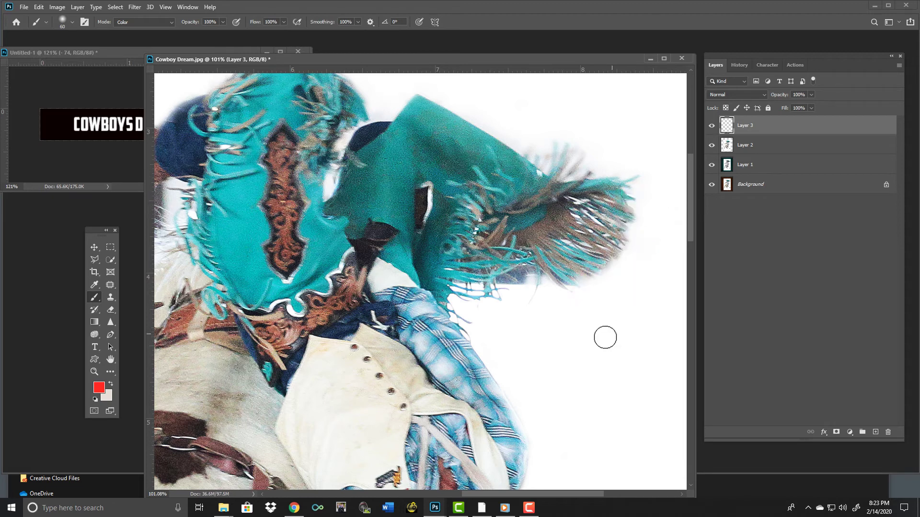
left_click_drag(604, 337, 608, 214)
left_click_drag(597, 281, 579, 204)
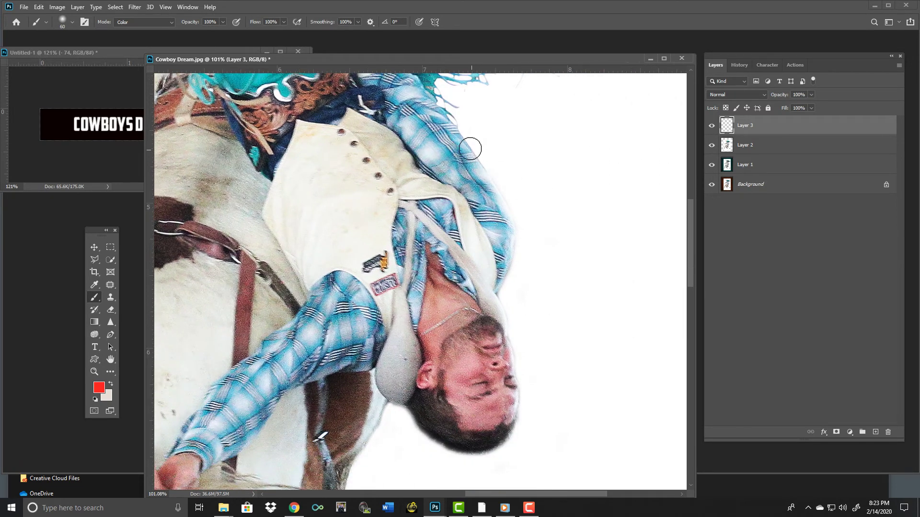
left_click_drag(468, 143, 520, 220)
left_click_drag(520, 263, 514, 273)
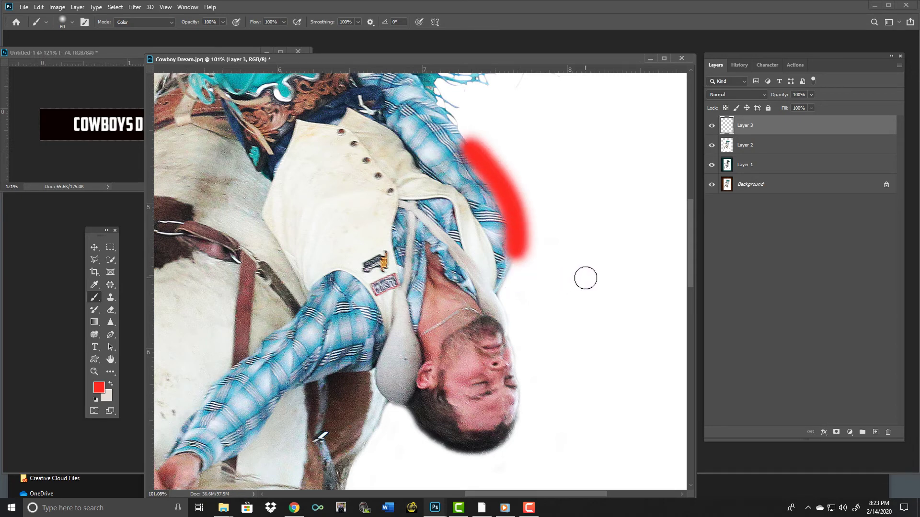
key("ctrl+z")
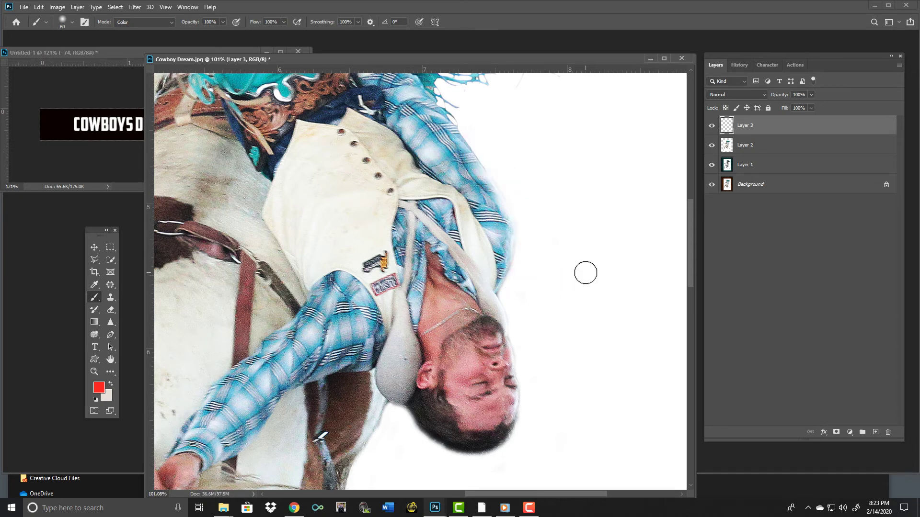
mouse_move(457, 358)
left_mouse_down()
mouse_move(471, 411)
mouse_move(491, 406)
left_mouse_up()
scroll(599, 397, "down", 3)
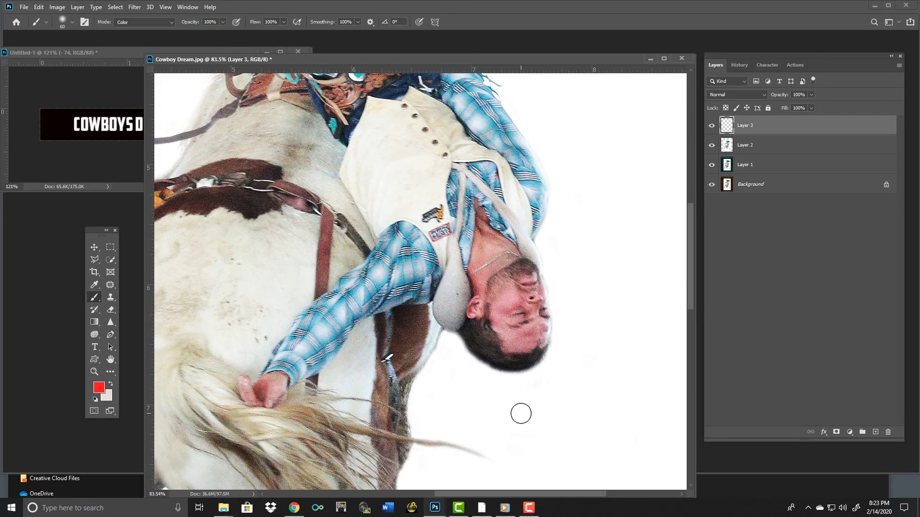
left_click_drag(435, 396, 539, 372)
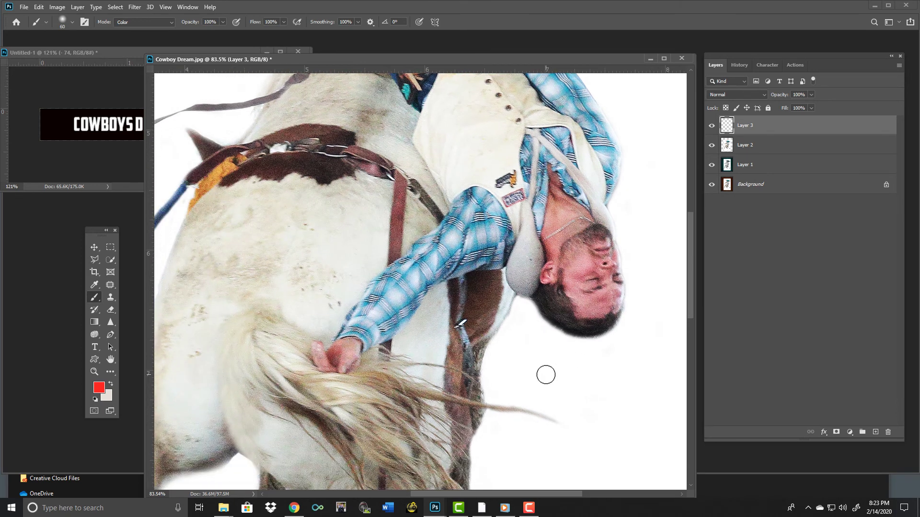
scroll(546, 374, "down", 5)
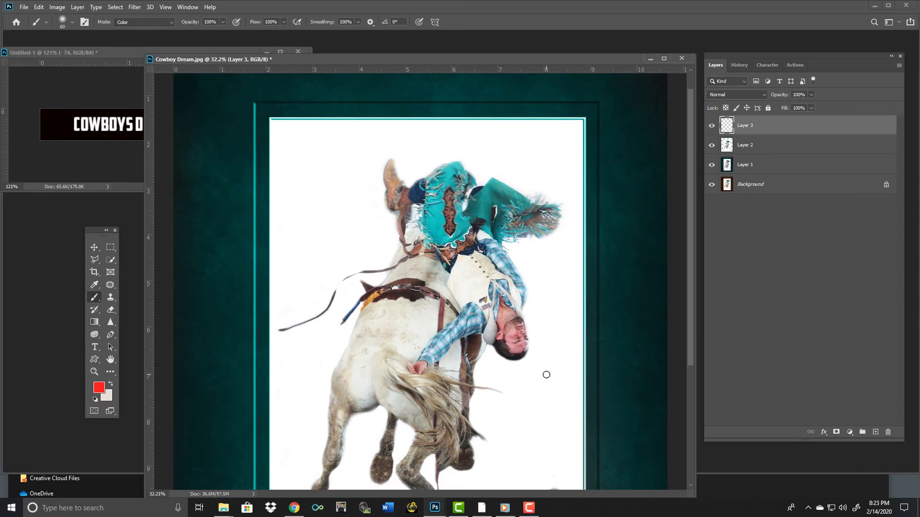
scroll(546, 375, "down", 2)
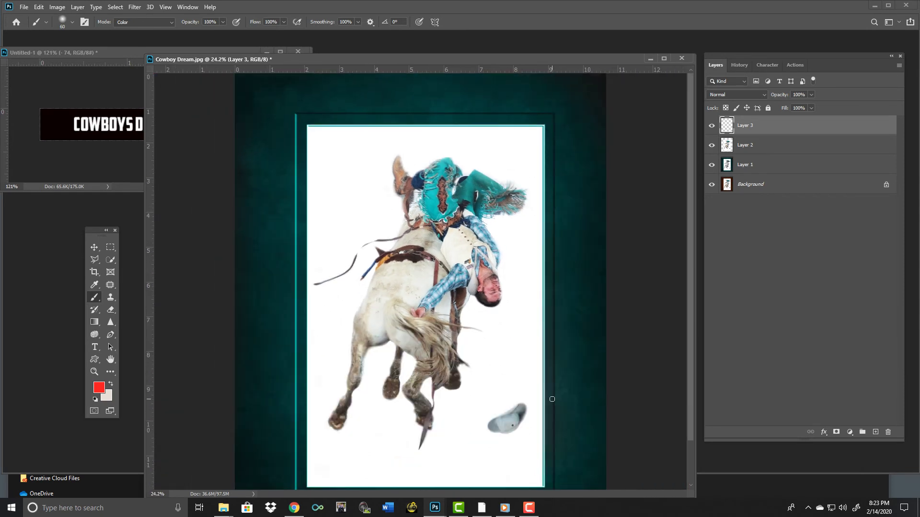
scroll(551, 399, "down", 1)
scroll(552, 399, "up", 1)
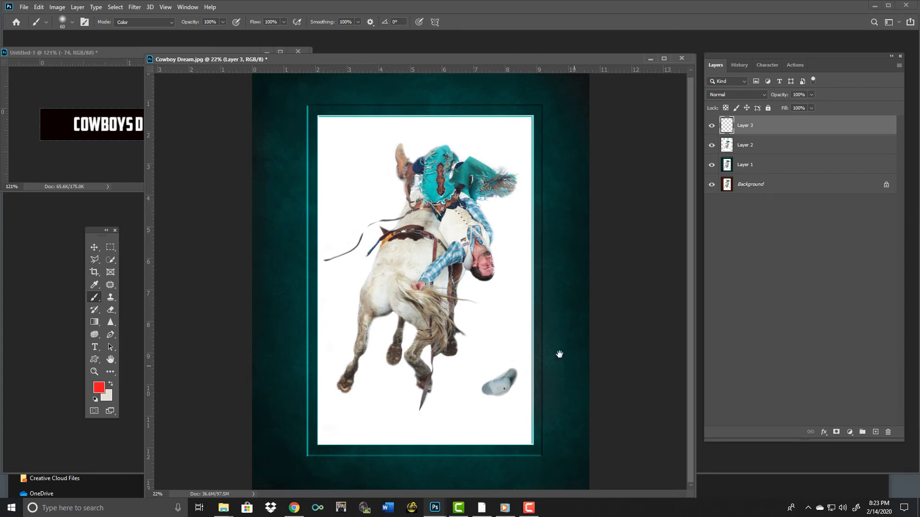
scroll(529, 383, "up", 2)
scroll(531, 385, "up", 4)
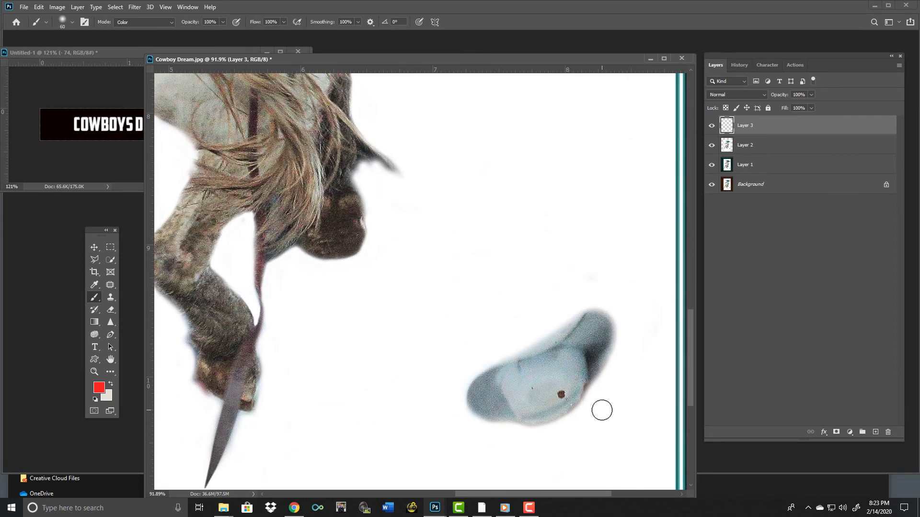
left_click_drag(591, 338, 512, 493)
left_click_drag(427, 182, 468, 150)
scroll(568, 363, "down", 3)
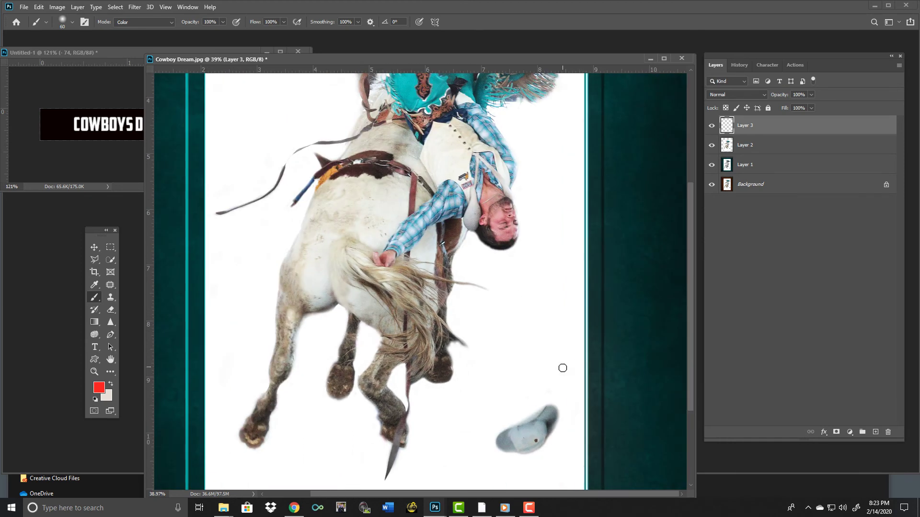
left_click_drag(548, 332, 536, 373)
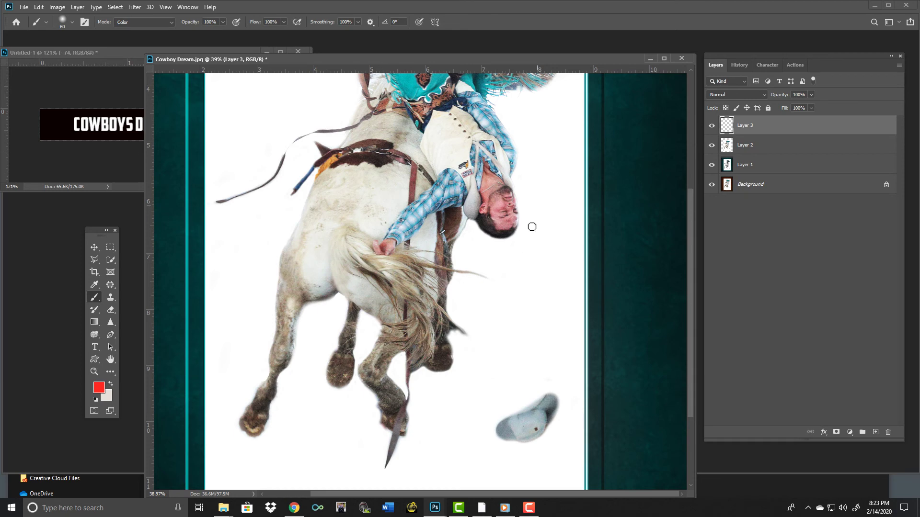
scroll(538, 259, "down", 5)
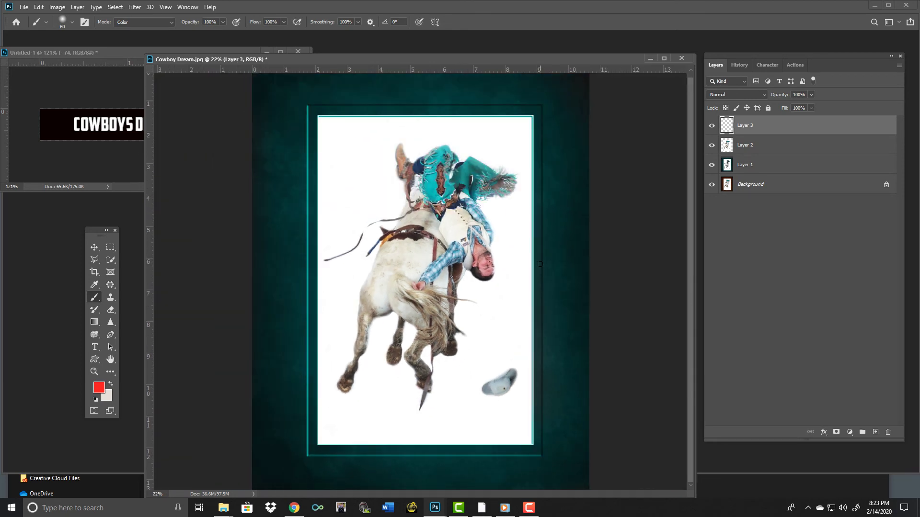